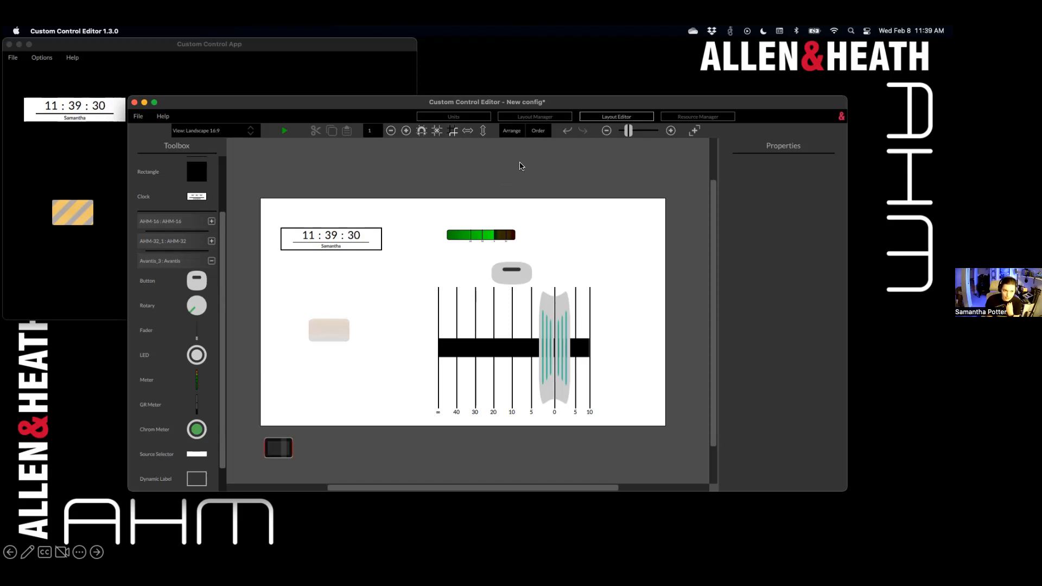
{"action": "left_click_drag", "start_coordinate": [611, 105], "coordinate": [632, 101]}
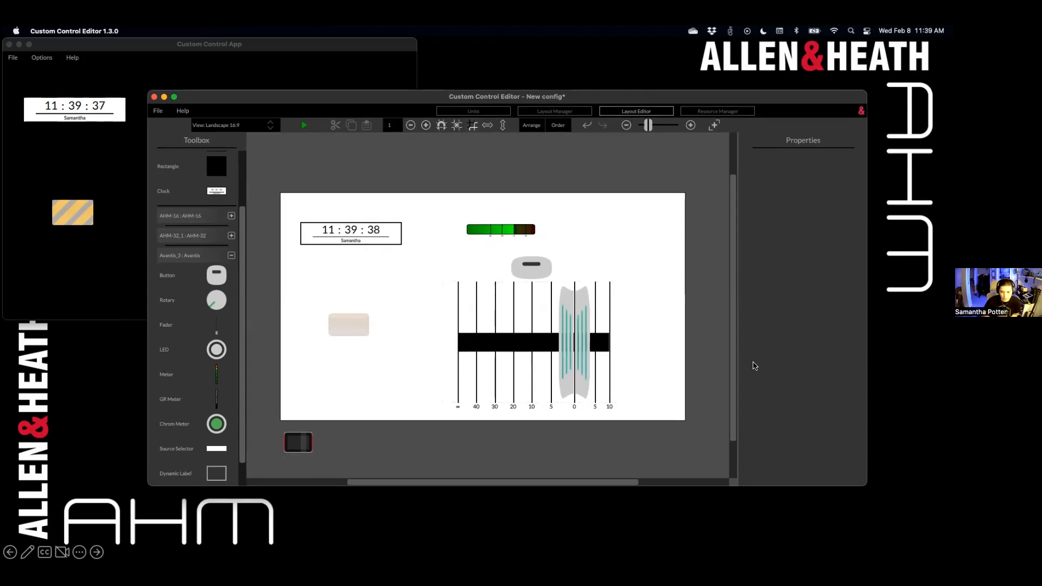
{"action": "left_click", "coordinate": [781, 313]}
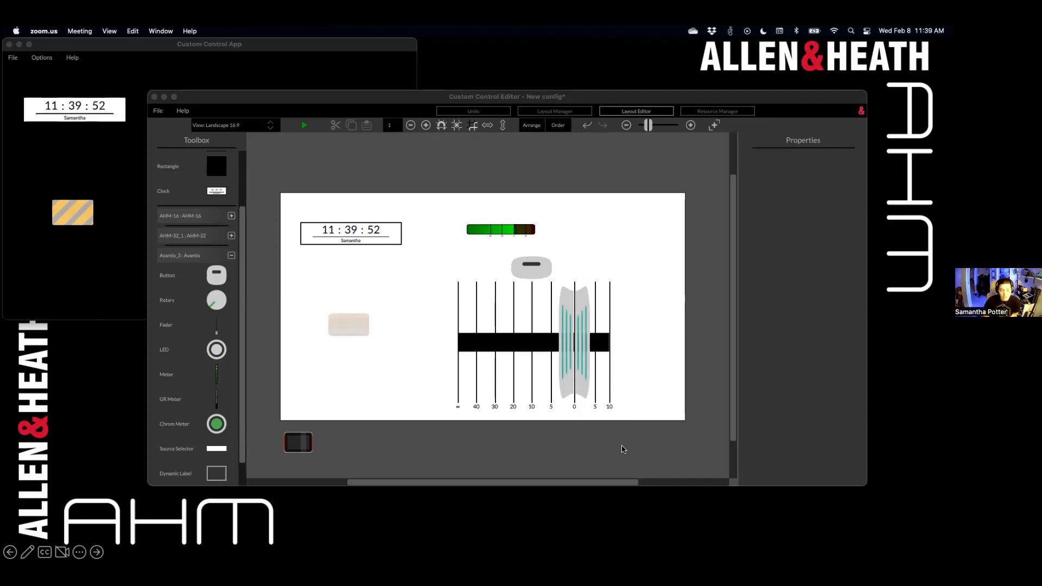
{"action": "left_click", "coordinate": [736, 310]}
{"action": "scroll", "coordinate": [736, 309], "scroll_direction": "down", "scroll_amount": 1}
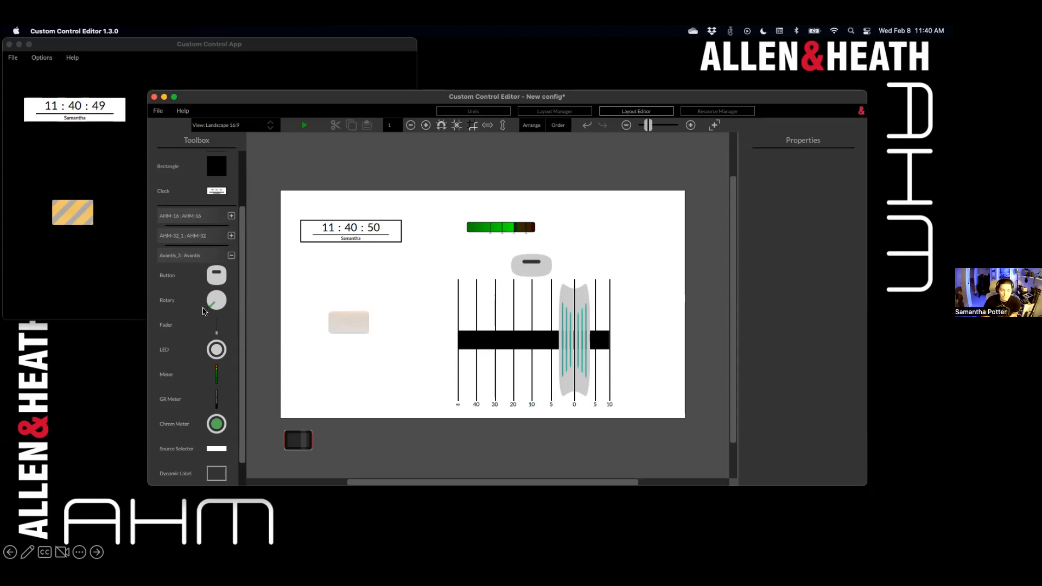
{"action": "scroll", "coordinate": [203, 311], "scroll_direction": "down", "scroll_amount": 2}
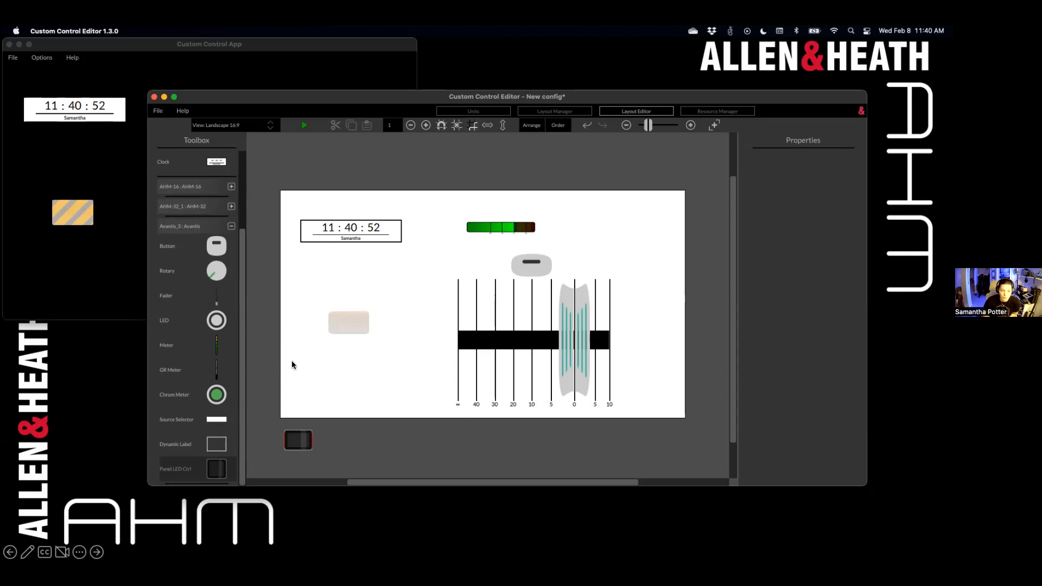
Step: Place a 40-by-10 Avantis Source Selector swipe box with OK confirm below the clock
{"action": "left_click", "coordinate": [337, 239]}
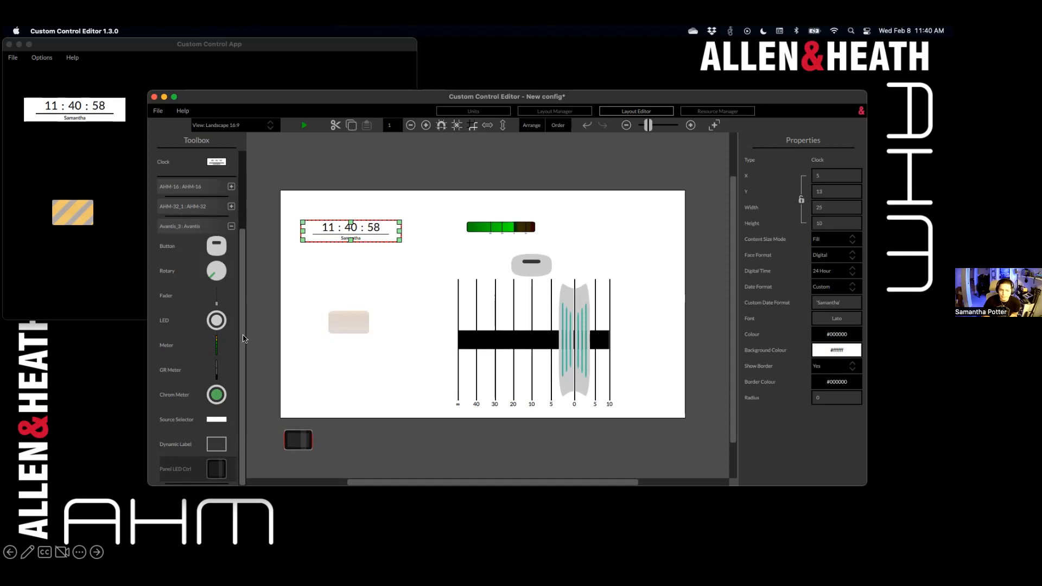
{"action": "left_click_drag", "start_coordinate": [219, 422], "coordinate": [299, 261]}
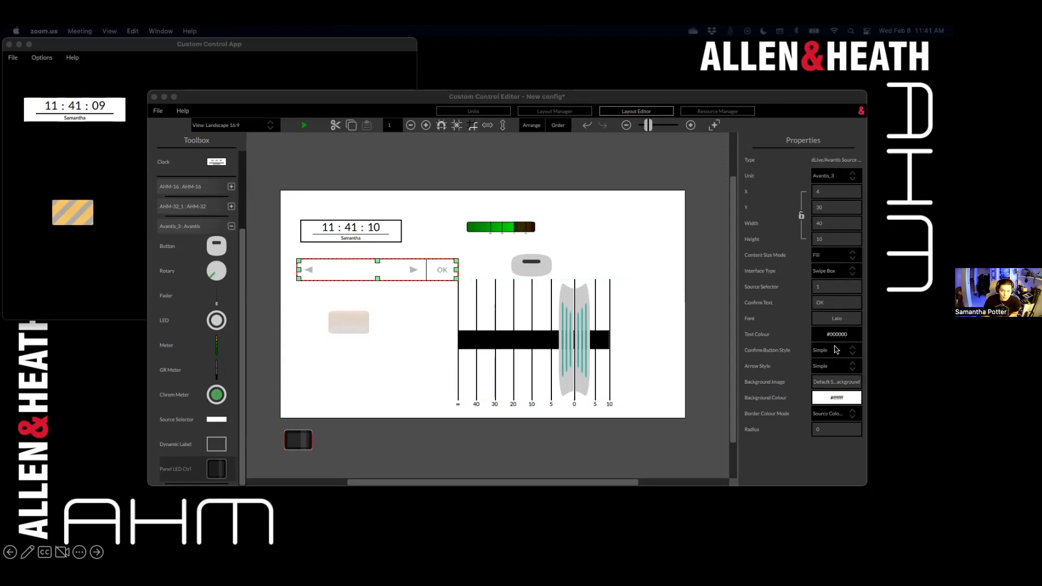
Step: Try Contrast and Hidden arrow styles, and toggle the confirm button Hidden, then back to Simple
{"action": "left_click", "coordinate": [845, 368]}
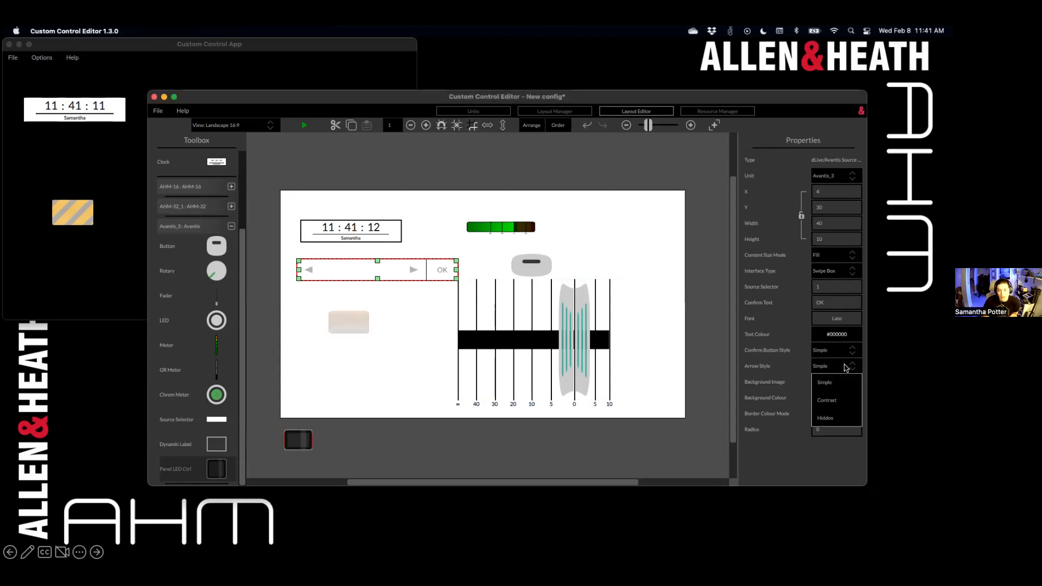
{"action": "left_click", "coordinate": [840, 402]}
{"action": "left_click", "coordinate": [846, 367]}
{"action": "left_click", "coordinate": [835, 418]}
{"action": "left_click", "coordinate": [835, 352]}
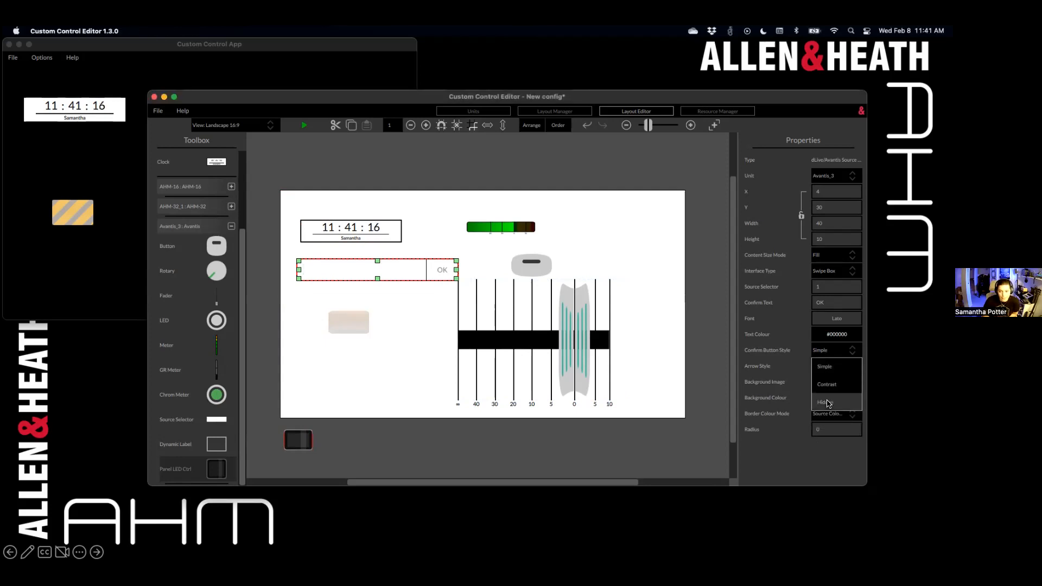
{"action": "left_click", "coordinate": [837, 402]}
{"action": "left_click", "coordinate": [838, 352]}
{"action": "left_click", "coordinate": [841, 369]}
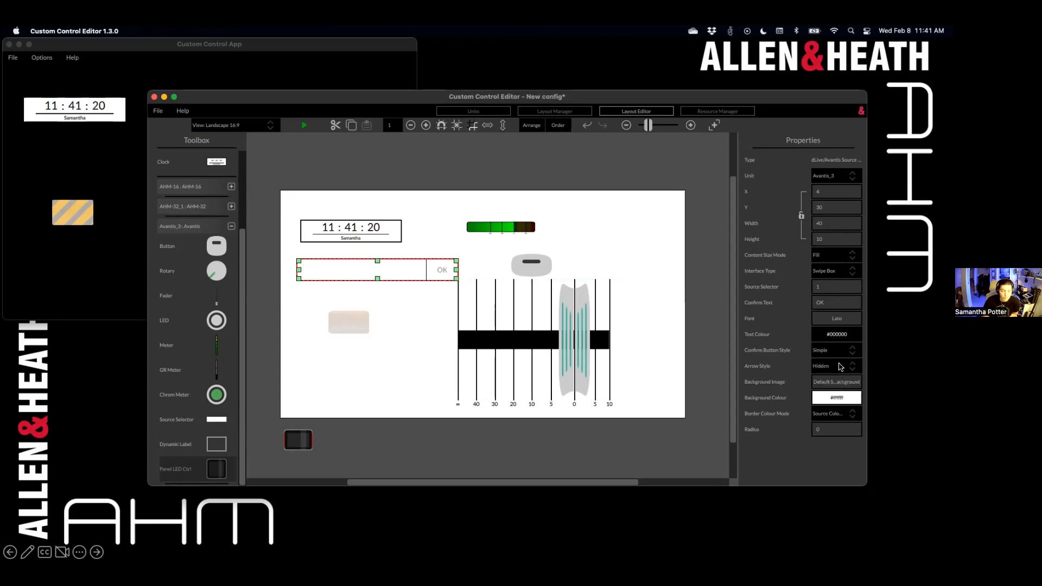
Step: Set the source selector's Arrow Style to Contrast and reselect the selector
{"action": "left_click", "coordinate": [841, 367]}
{"action": "left_click", "coordinate": [839, 400]}
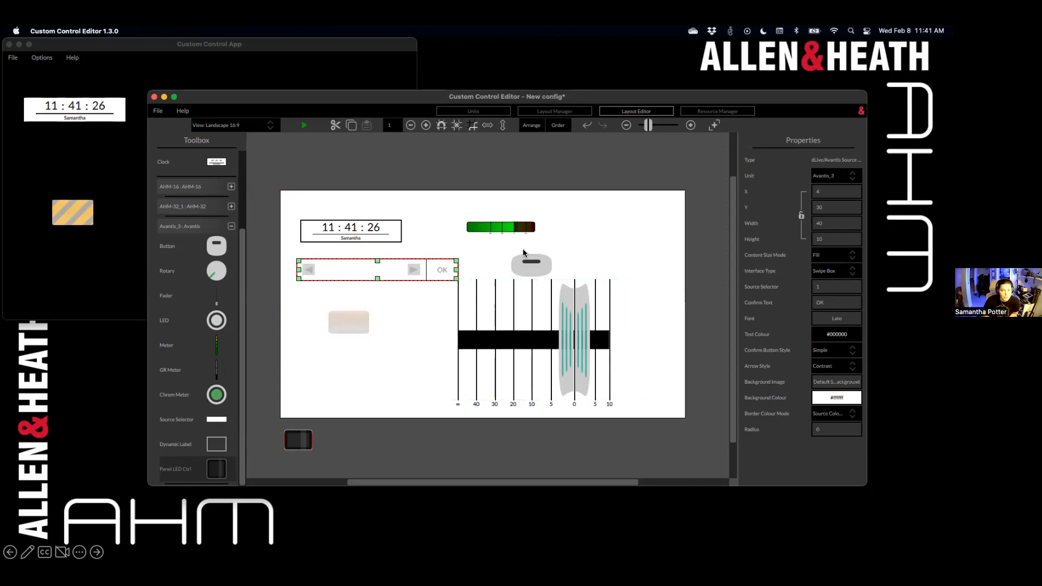
{"action": "left_click", "coordinate": [488, 179]}
{"action": "left_click", "coordinate": [381, 267]}
Step: Select the fader, button and source selector, then drag the grouped controls right and up
{"action": "left_click", "coordinate": [462, 307]}
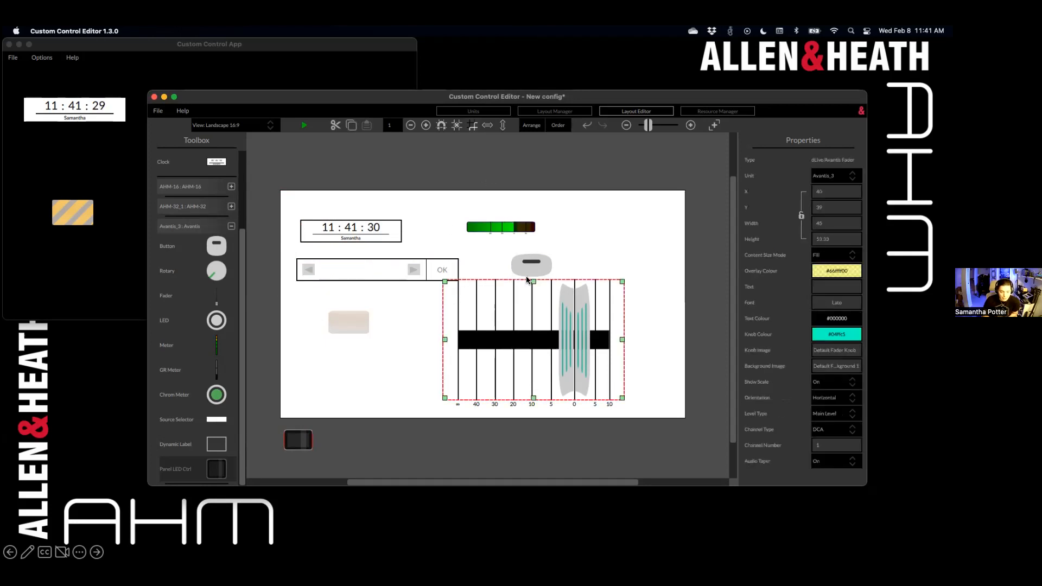
{"action": "left_click", "coordinate": [531, 273], "text": "shift"}
{"action": "left_click", "coordinate": [441, 276], "text": "shift"}
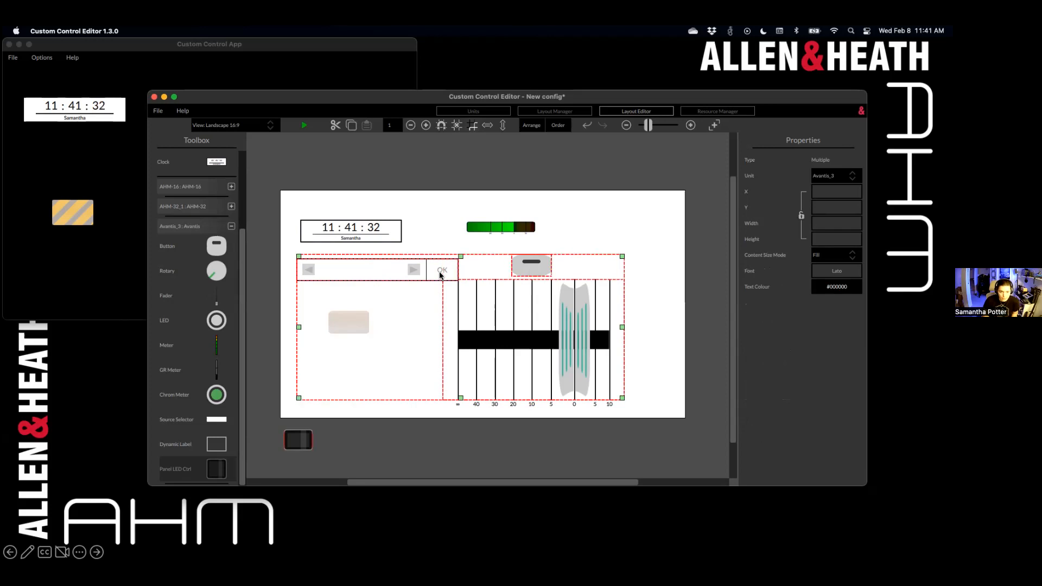
{"action": "left_click", "coordinate": [610, 178]}
{"action": "left_click_drag", "start_coordinate": [583, 287], "coordinate": [562, 318]}
{"action": "left_click", "coordinate": [607, 211]}
Step: Reselect the group, shift it slightly right and up, then select the button and fader individually
{"action": "left_click", "coordinate": [607, 190]}
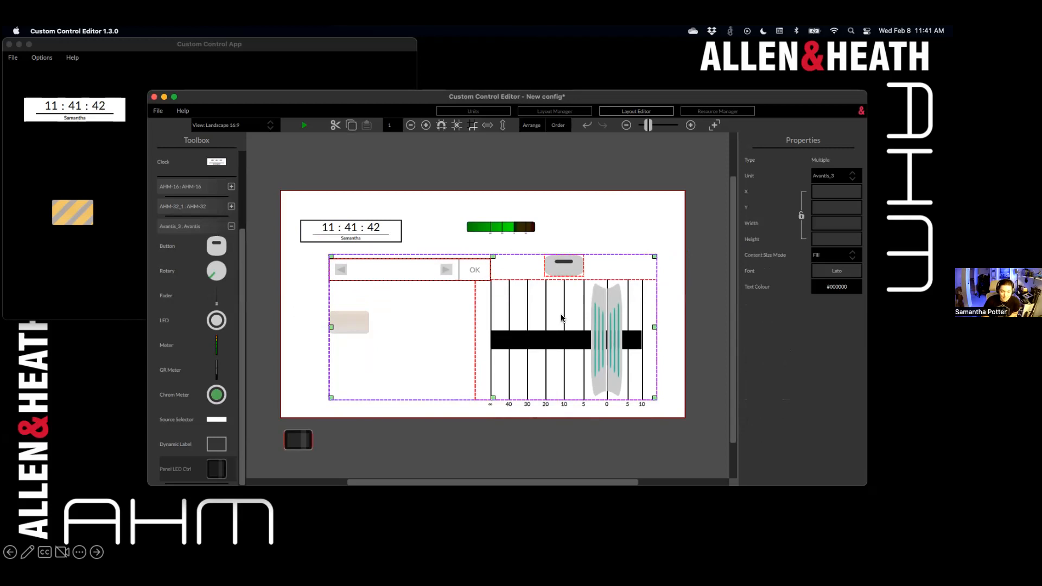
{"action": "left_click", "coordinate": [583, 227]}
{"action": "left_click", "coordinate": [581, 293]}
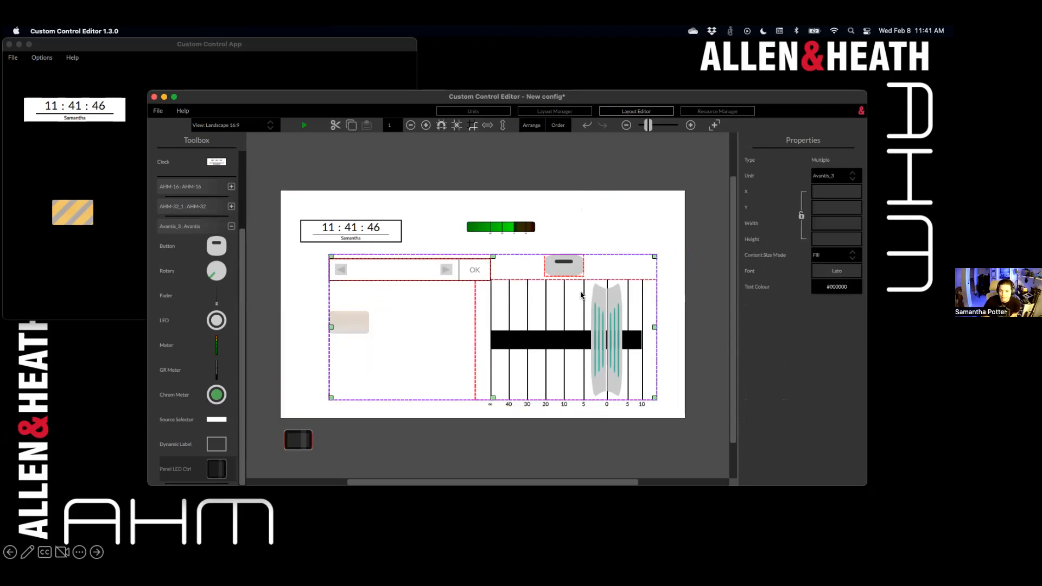
{"action": "mouse_move", "coordinate": [569, 268]}
{"action": "left_mouse_down"}
{"action": "mouse_move", "coordinate": [586, 247]}
{"action": "mouse_move", "coordinate": [577, 264]}
{"action": "left_mouse_up"}
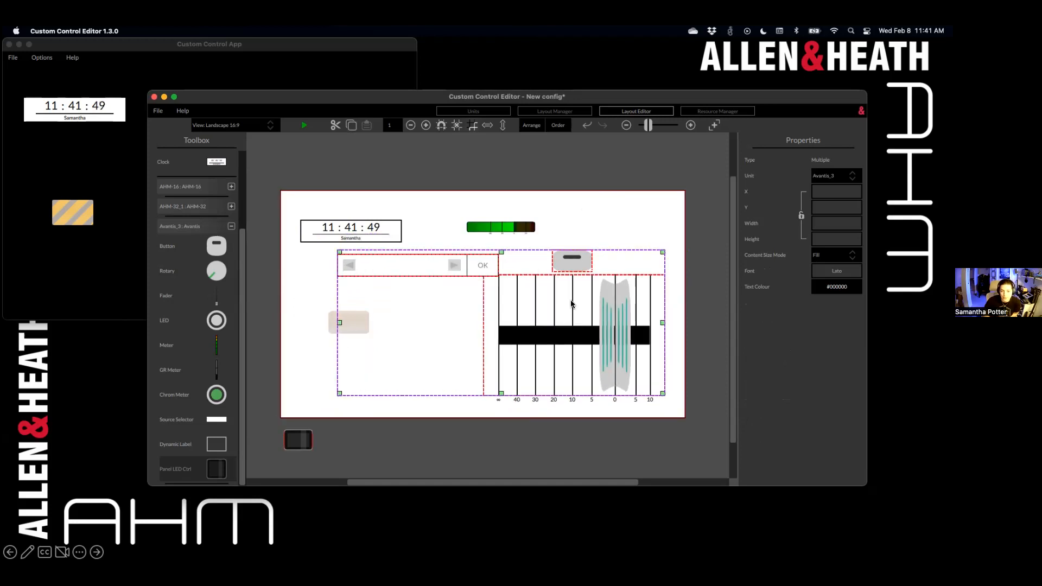
{"action": "left_click", "coordinate": [578, 264]}
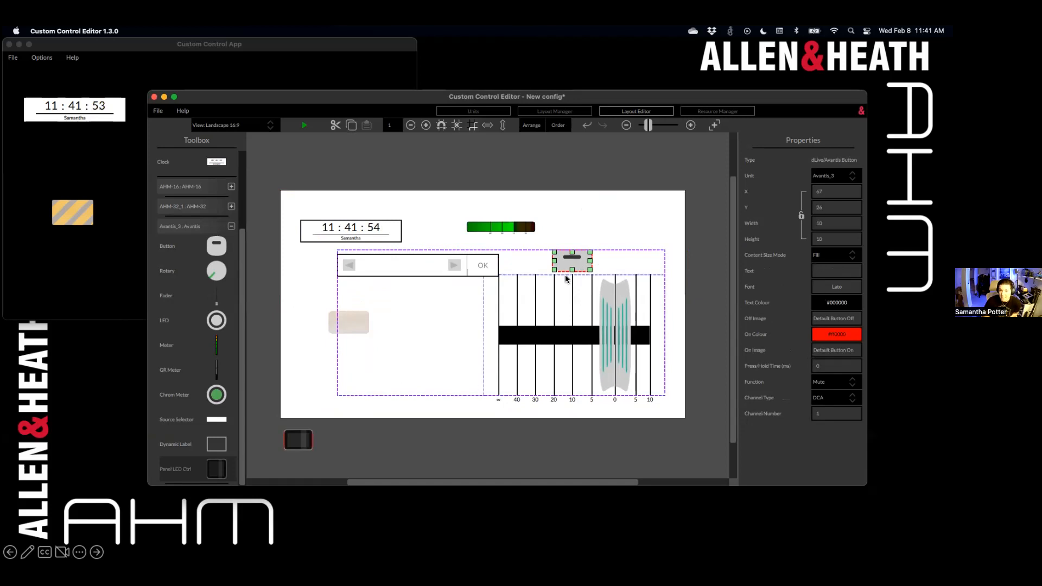
{"action": "left_click", "coordinate": [580, 335]}
{"action": "left_click", "coordinate": [579, 334]}
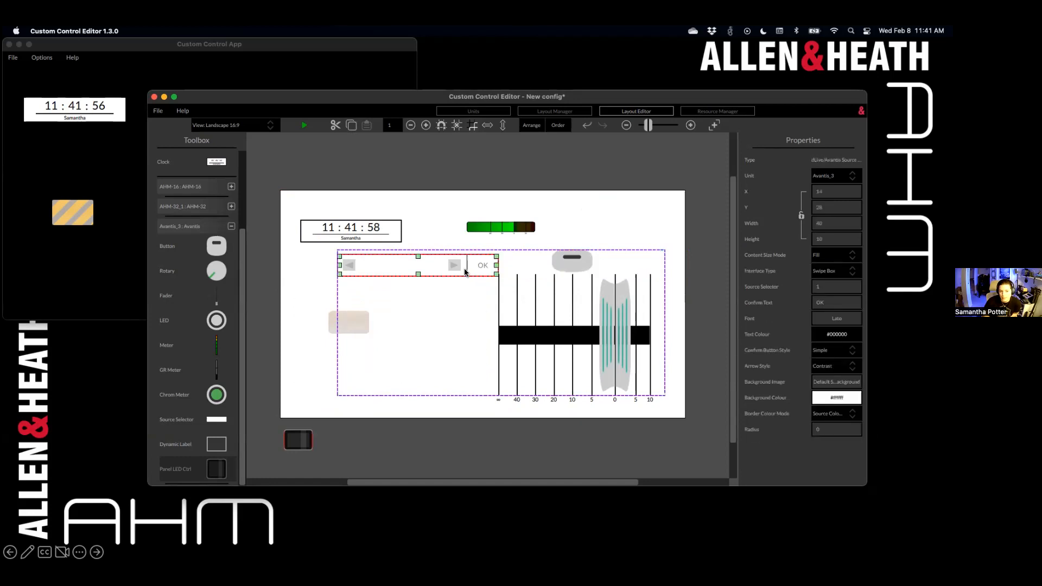
Step: Nudge the grouped controls slightly up and right, then ungroup them with Arrange > Ungroup
{"action": "left_click", "coordinate": [574, 267]}
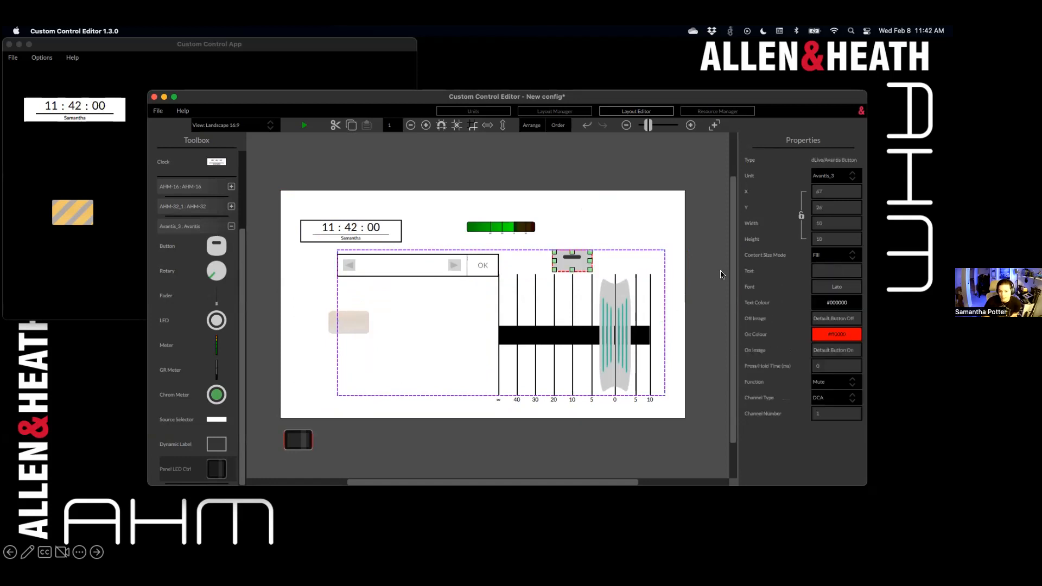
{"action": "mouse_move", "coordinate": [623, 297]}
{"action": "left_mouse_down"}
{"action": "mouse_move", "coordinate": [649, 268]}
{"action": "mouse_move", "coordinate": [624, 293]}
{"action": "left_mouse_up"}
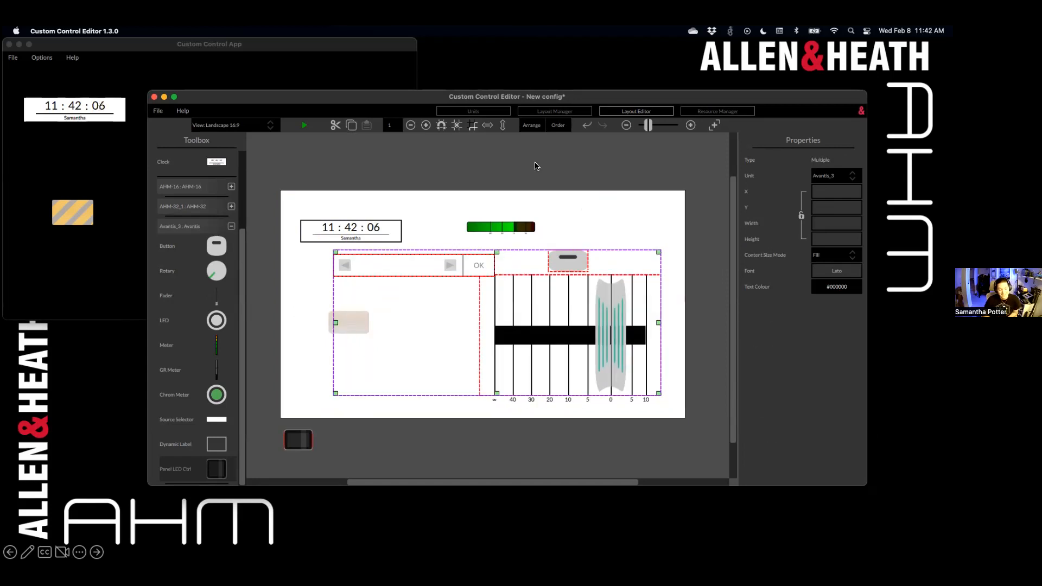
{"action": "left_click", "coordinate": [533, 126]}
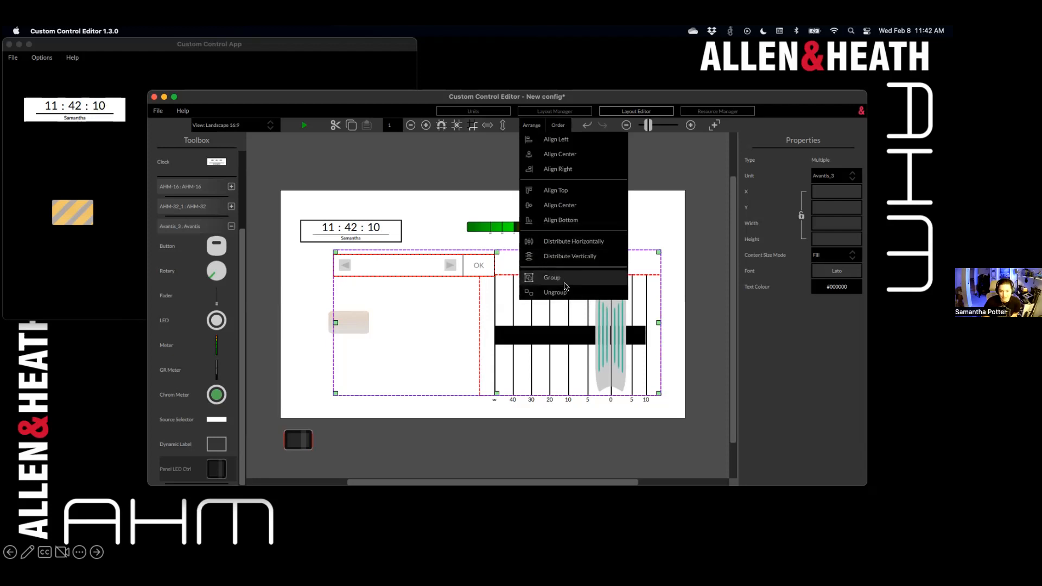
{"action": "left_click", "coordinate": [558, 292]}
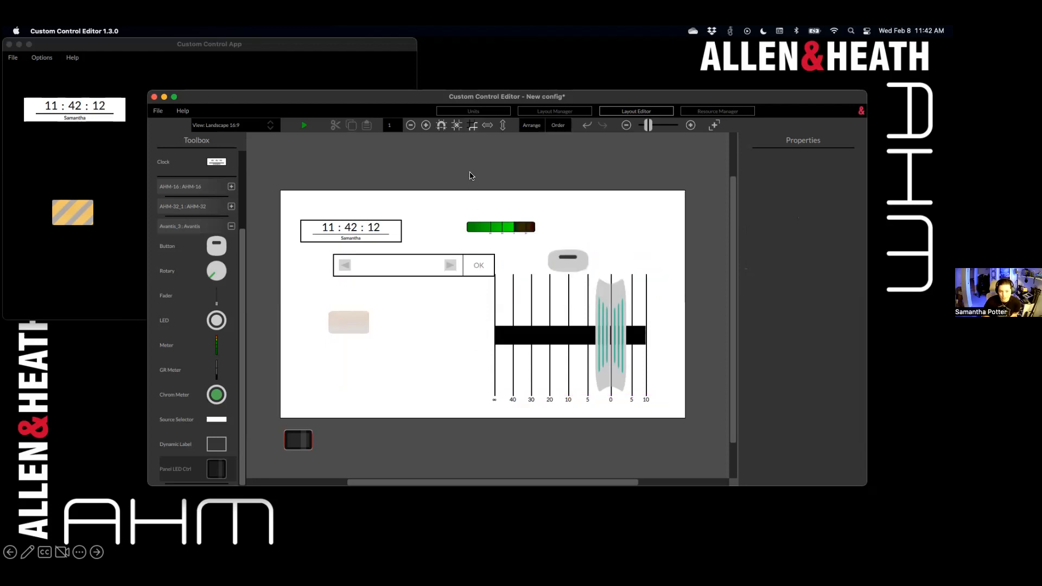
Step: Nudge the grouped controls slightly and add a 10-by-10 Avantis button at the lower left
{"action": "left_click_drag", "start_coordinate": [556, 283], "coordinate": [564, 278]}
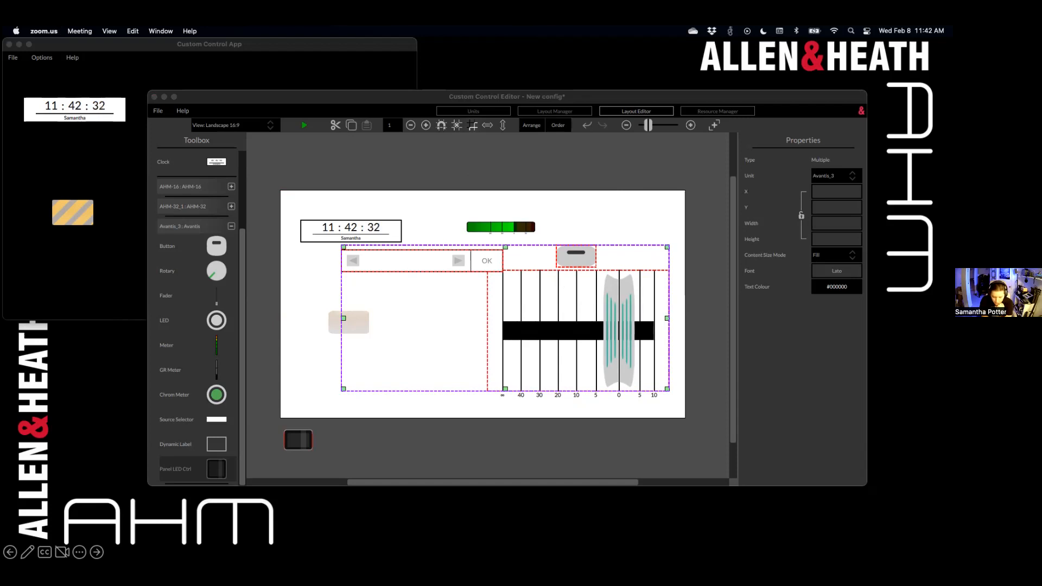
{"action": "left_click", "coordinate": [292, 172]}
{"action": "left_click_drag", "start_coordinate": [217, 246], "coordinate": [317, 367]}
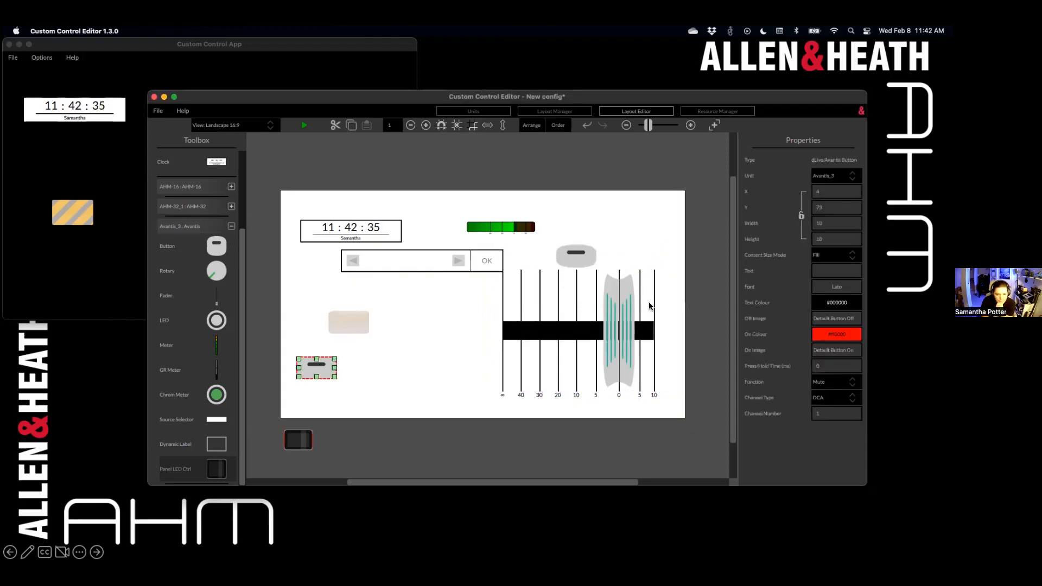
Step: Check the new button's Function list without changing it, then collapse the Avantis_3 section
{"action": "left_click", "coordinate": [833, 382]}
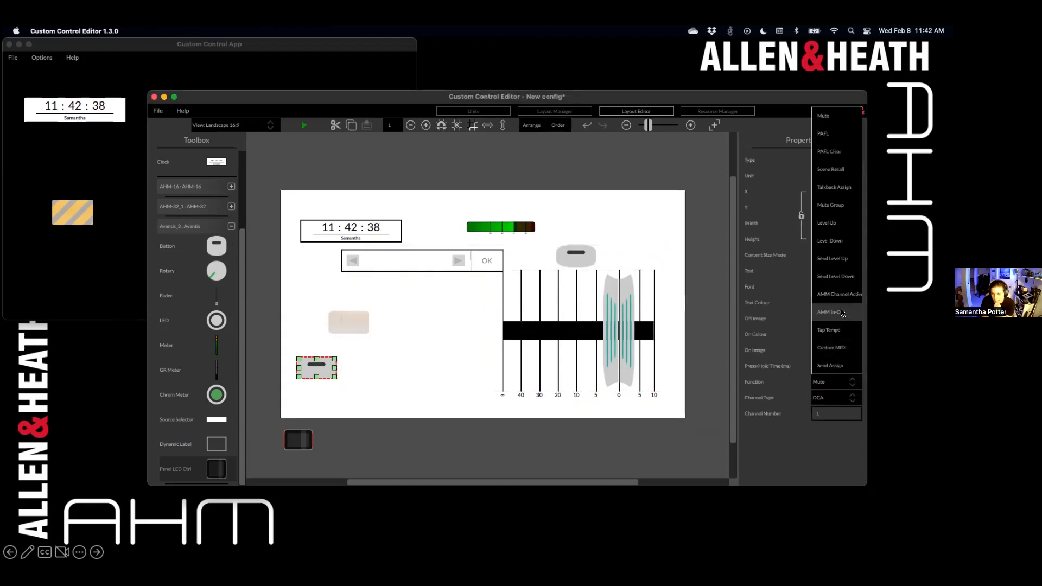
{"action": "left_click", "coordinate": [609, 433]}
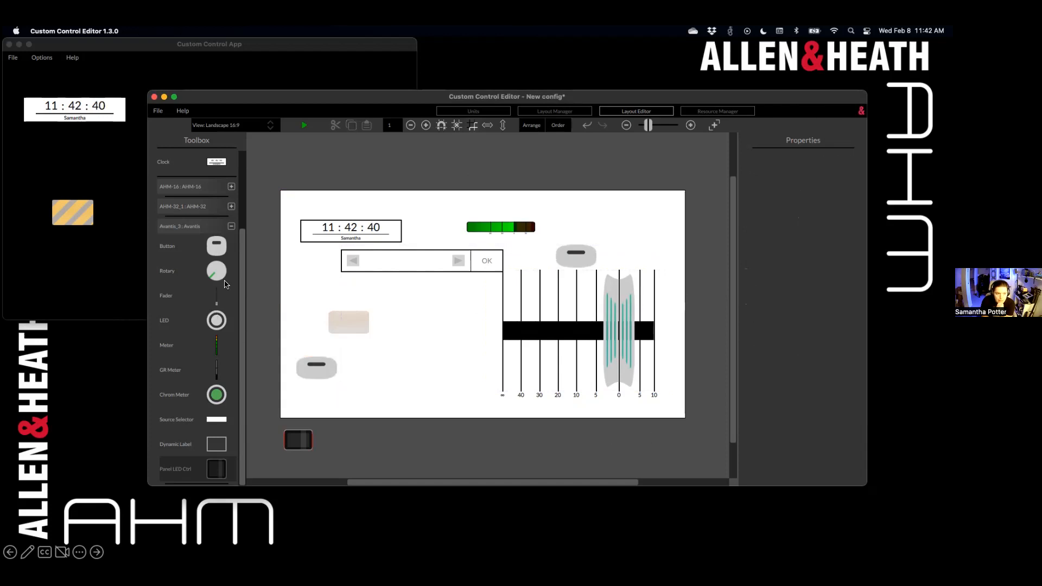
{"action": "left_click", "coordinate": [231, 225]}
Step: Expand AHM-32_1, delete the lower-left Avantis button, and place an AHM-32 button in its place
{"action": "left_click", "coordinate": [231, 307]}
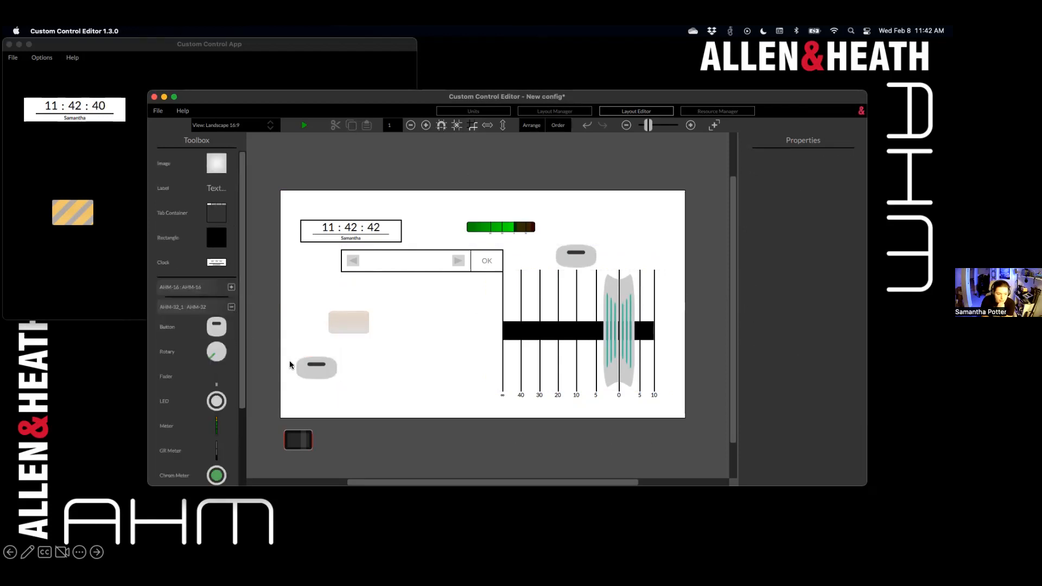
{"action": "left_click", "coordinate": [311, 371]}
{"action": "key", "text": "Delete"}
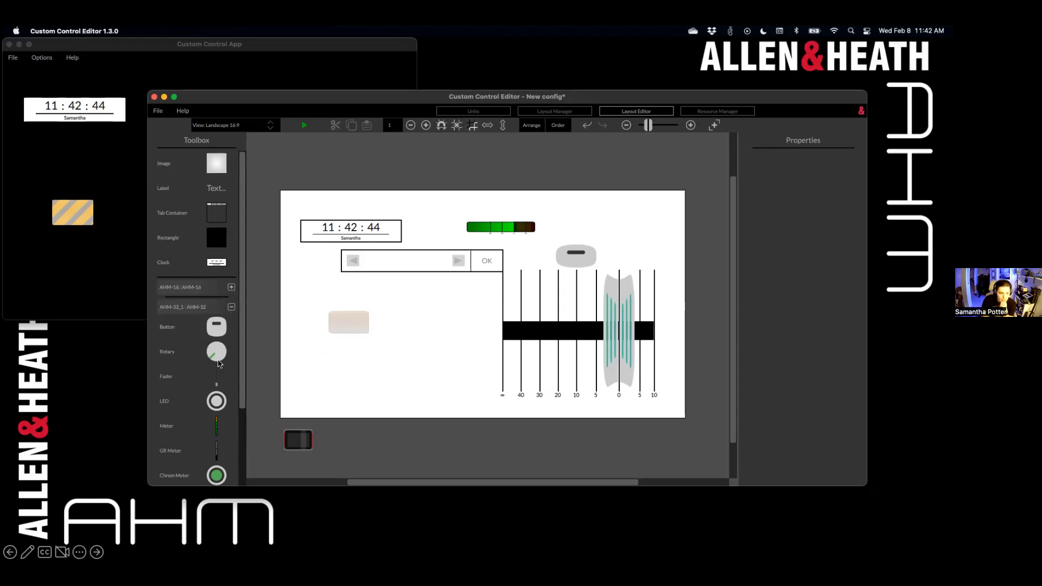
{"action": "left_click_drag", "start_coordinate": [216, 326], "coordinate": [353, 343]}
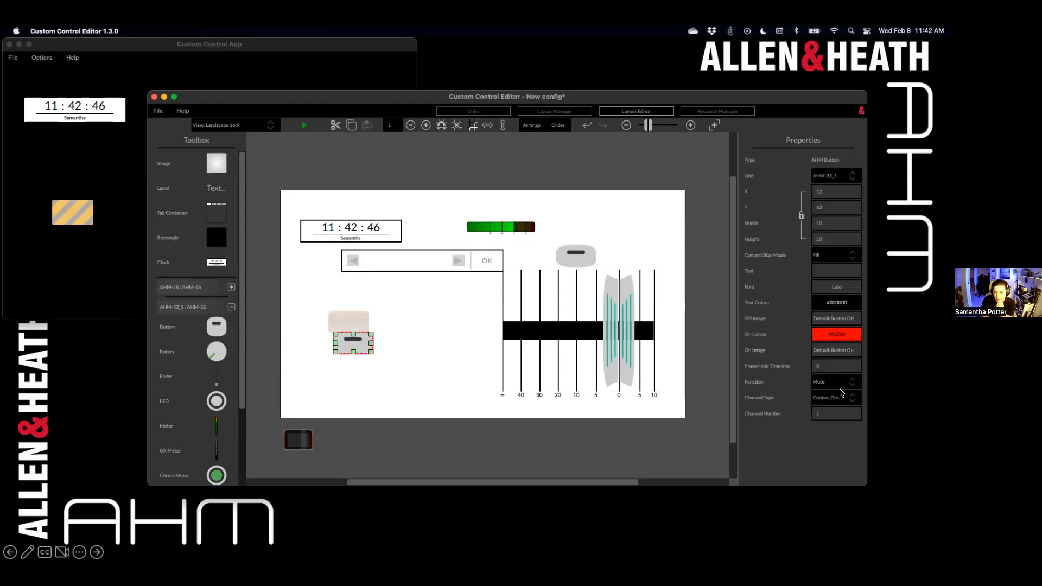
Step: Set the AHM-32 button's Function to Playback, leave the Paused Image unchanged, then switch to zoom.us
{"action": "left_click", "coordinate": [844, 384]}
{"action": "left_click", "coordinate": [846, 368]}
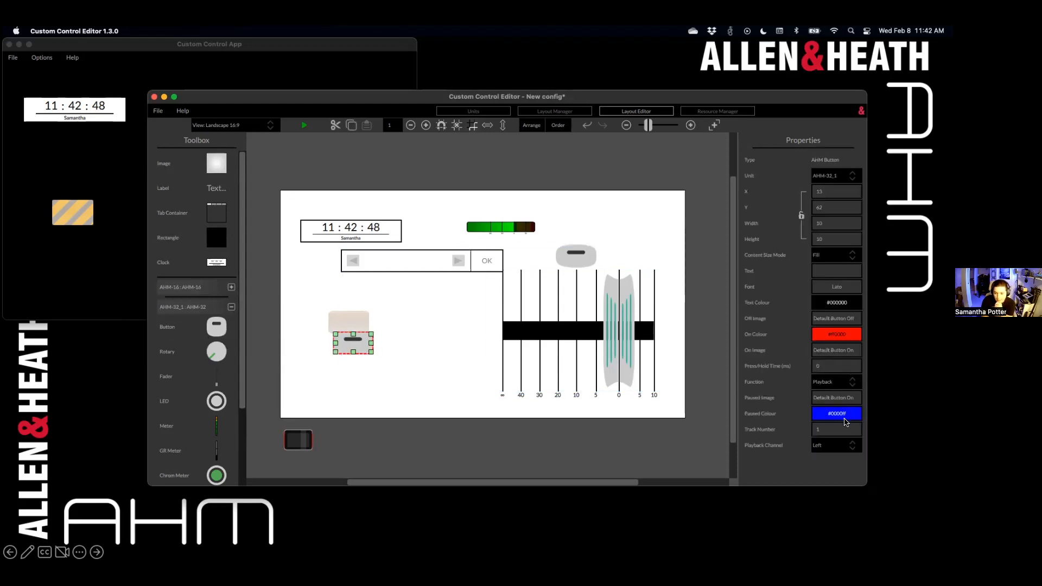
{"action": "left_click", "coordinate": [842, 398]}
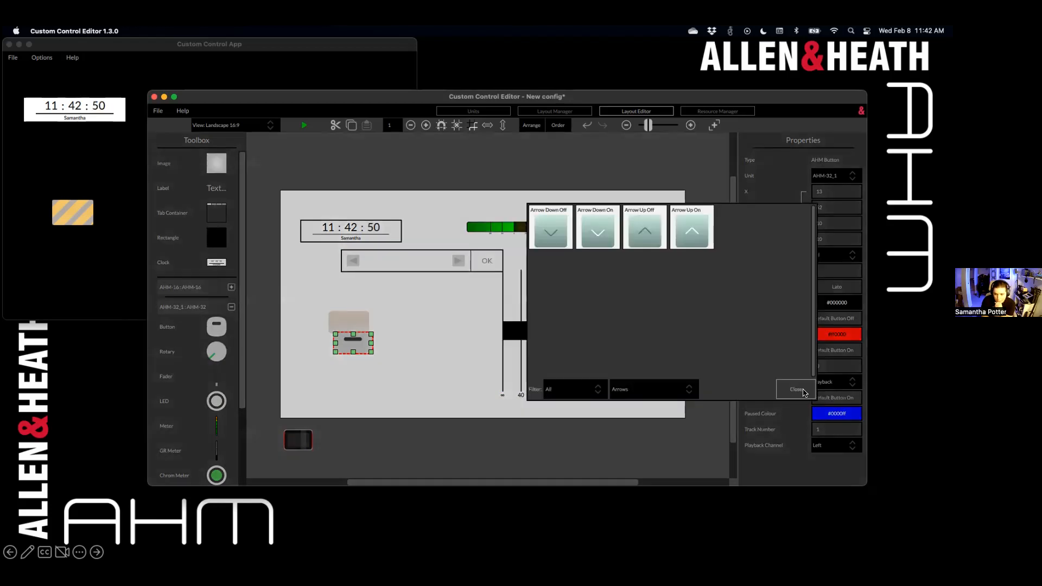
{"action": "left_click", "coordinate": [803, 392]}
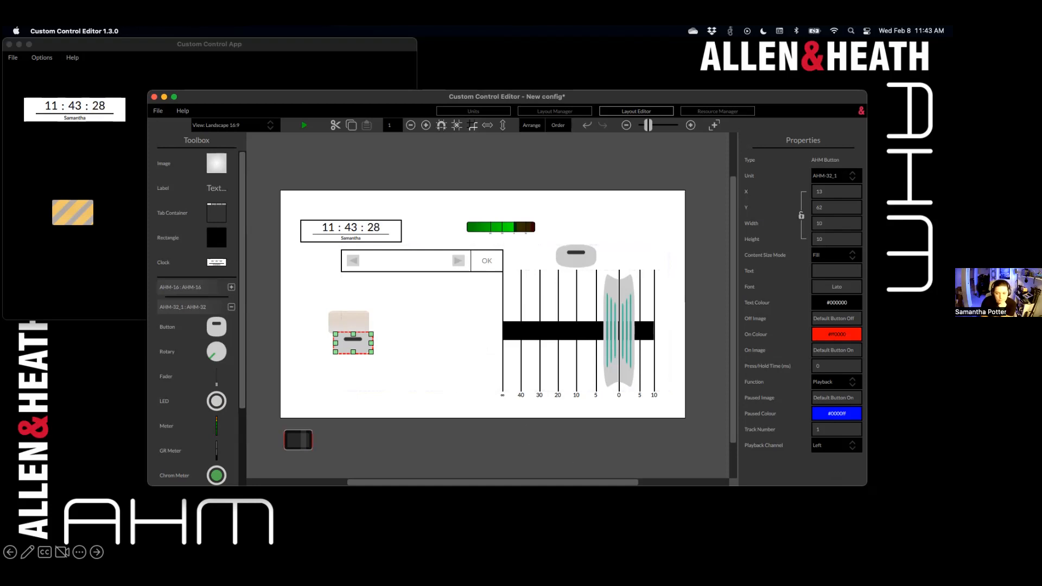
{"action": "key", "text": "super+Tab"}
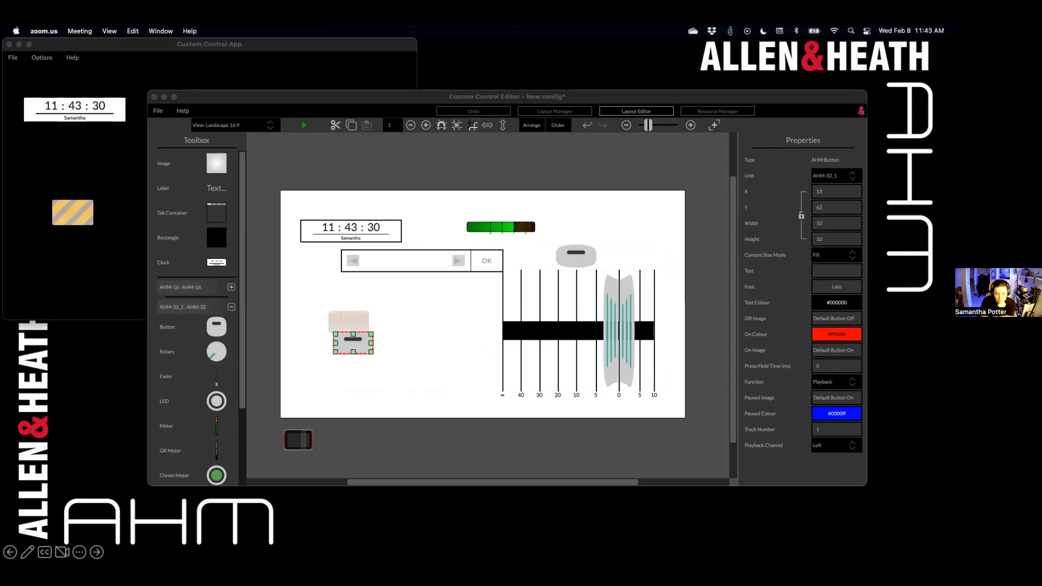